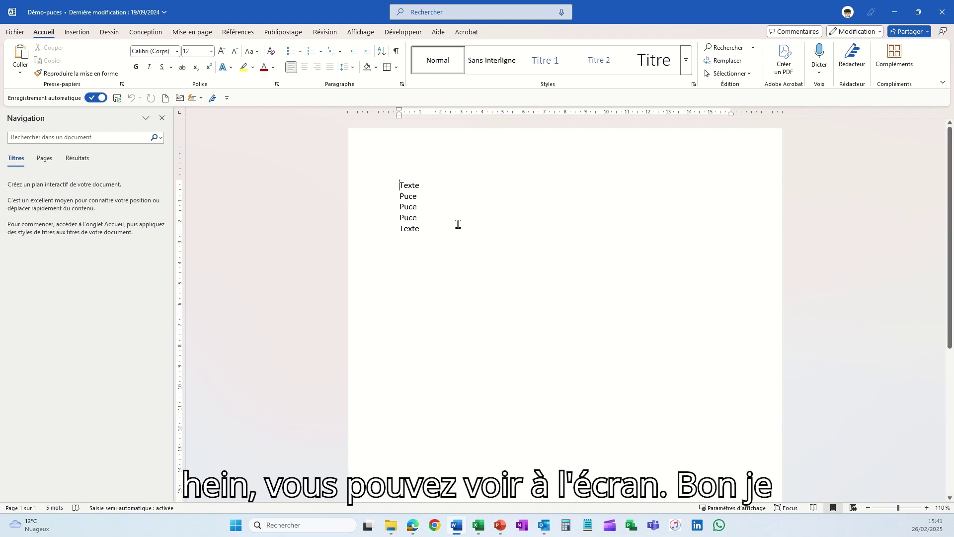
Turn the three "Puce" lines into a bulleted list with the default round bullet.
ctrl+scroll(452, 223, up, 5)
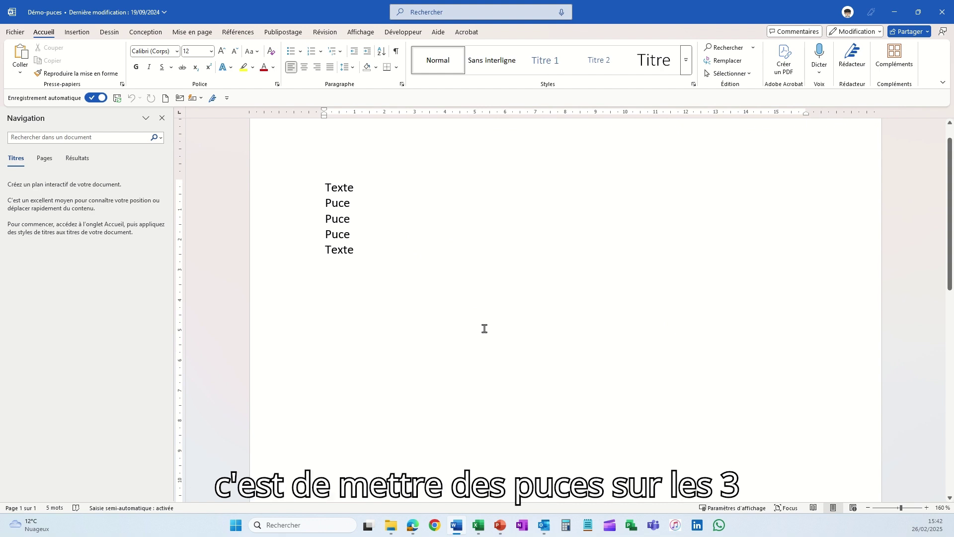
drag(323, 202, 351, 234)
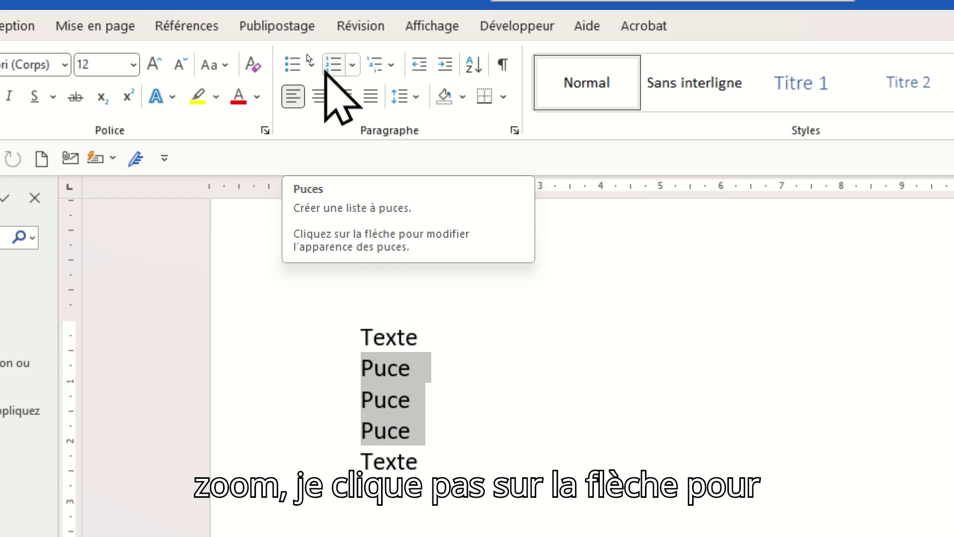
click(290, 70)
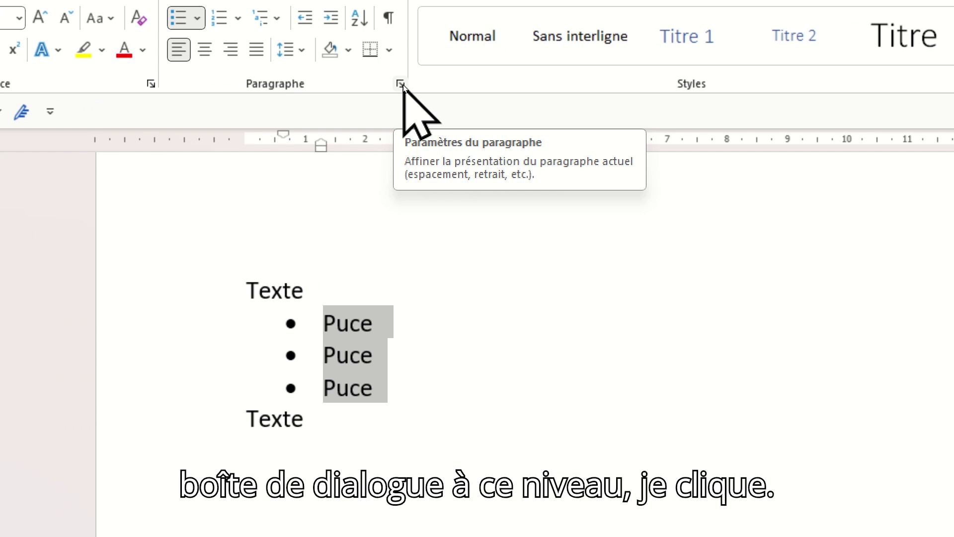
Set the bulleted paragraphs' left indent to 2 cm and their hanging indent to 0.5 cm.
click(401, 85)
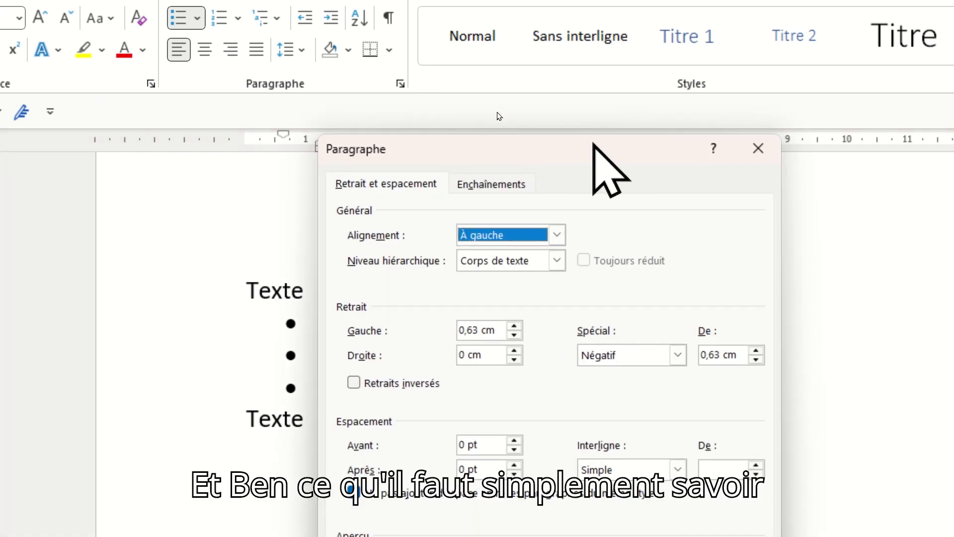
drag(586, 140, 750, 89)
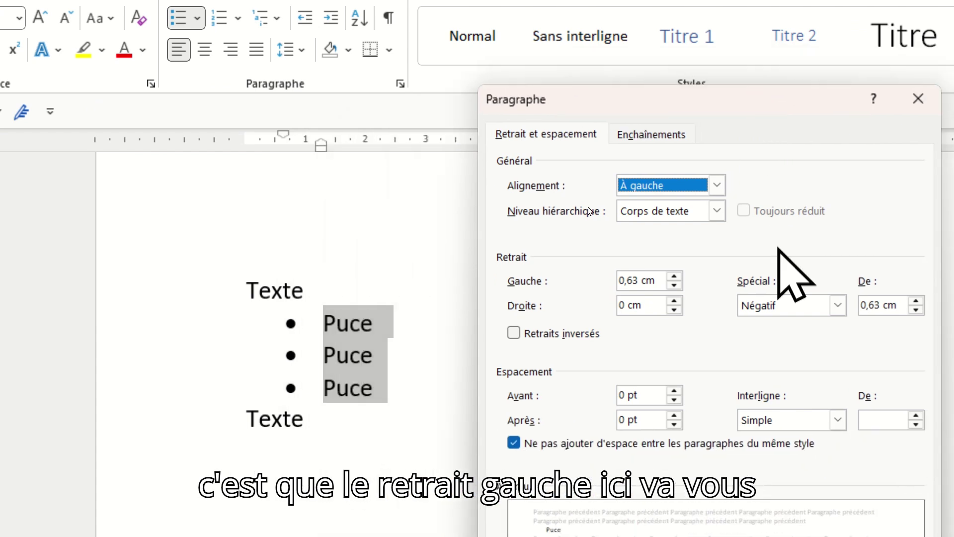
click(675, 277)
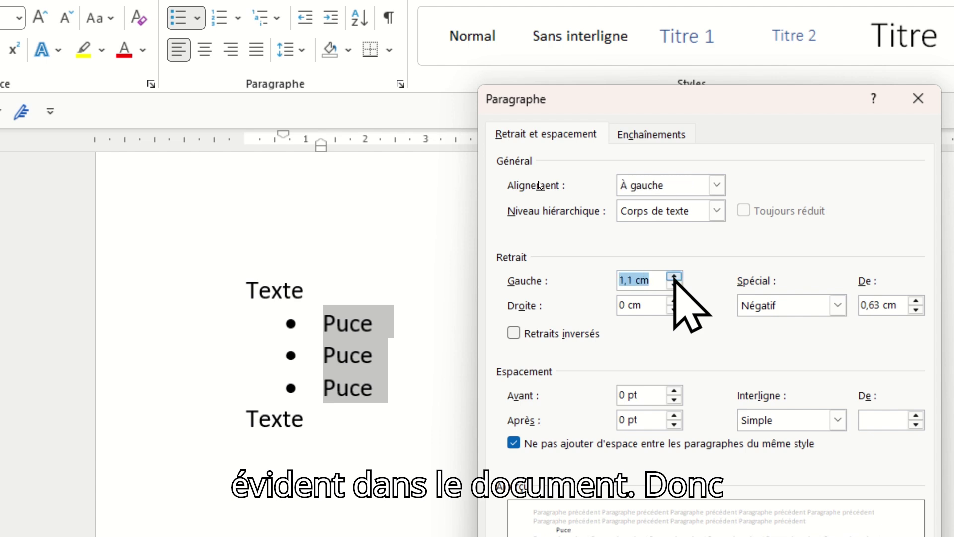
click(674, 277)
click(674, 277)
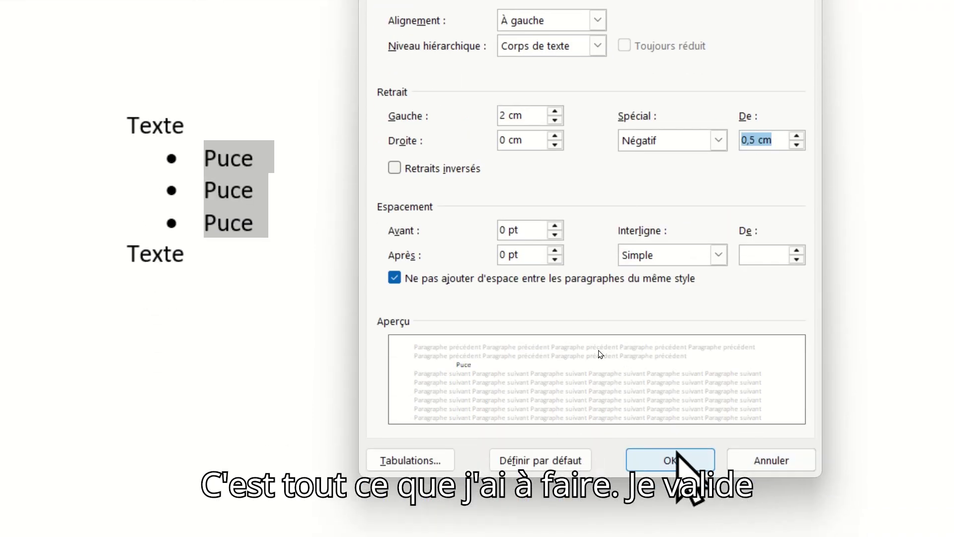
click(679, 458)
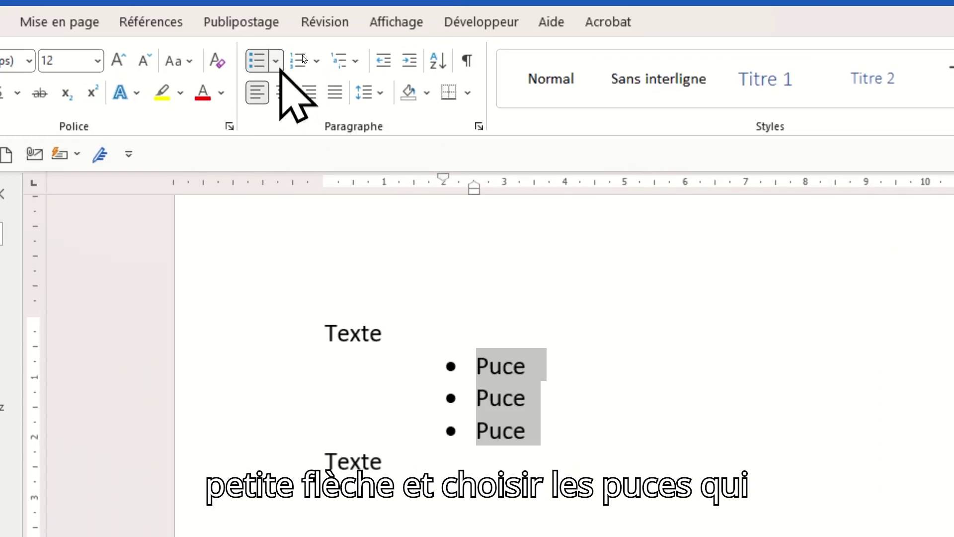
Change the list's bullets to the sun symbol from the bullet library.
click(276, 69)
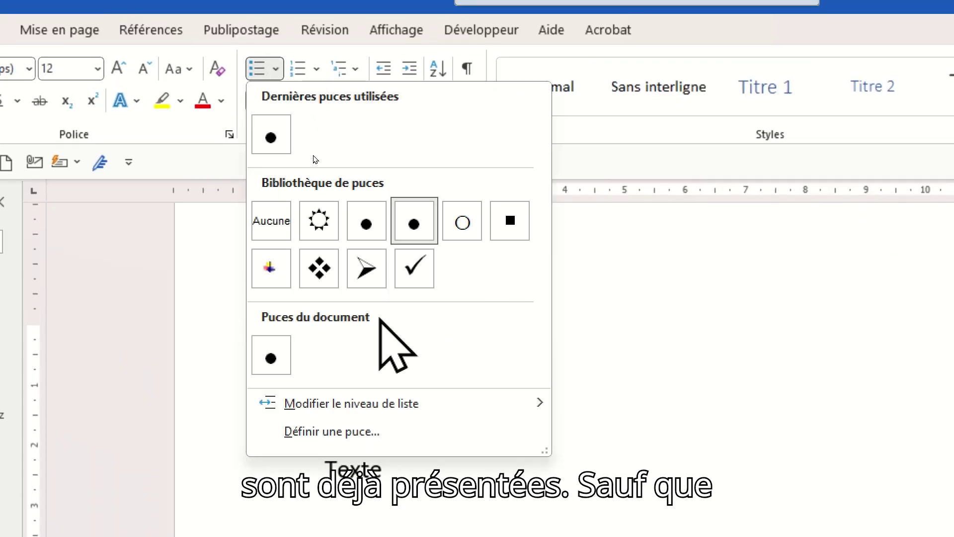
click(319, 222)
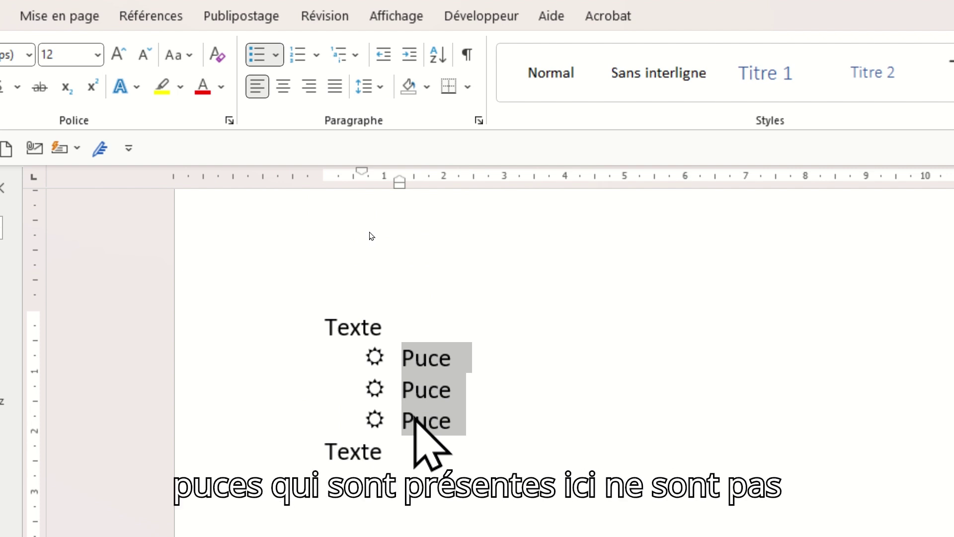
Begin defining a new bullet for the list and bring up the special characters to choose its symbol.
click(276, 54)
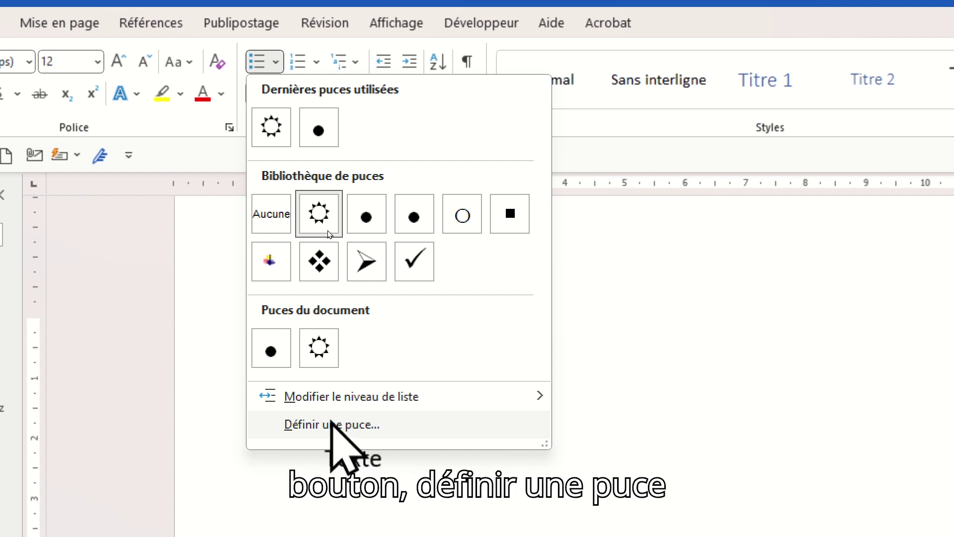
click(332, 424)
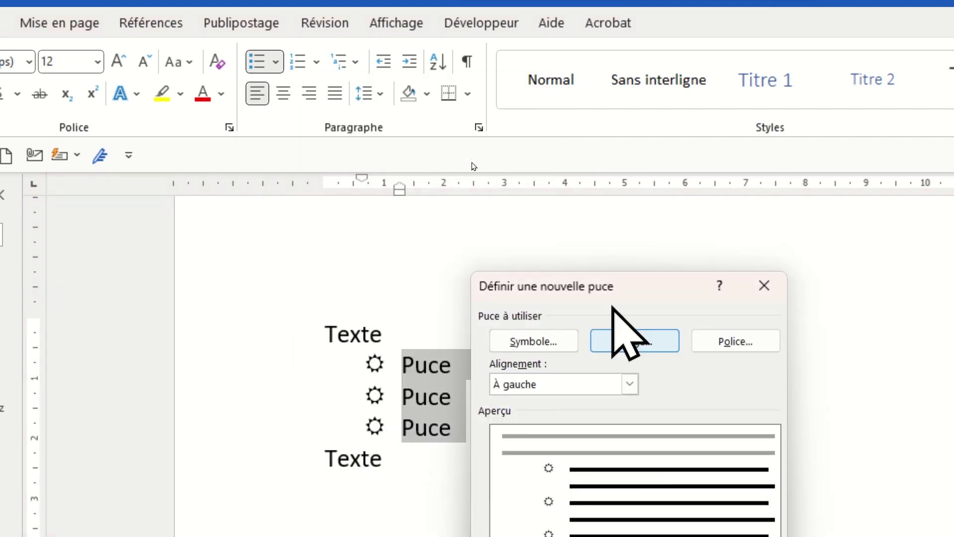
drag(622, 279, 541, 81)
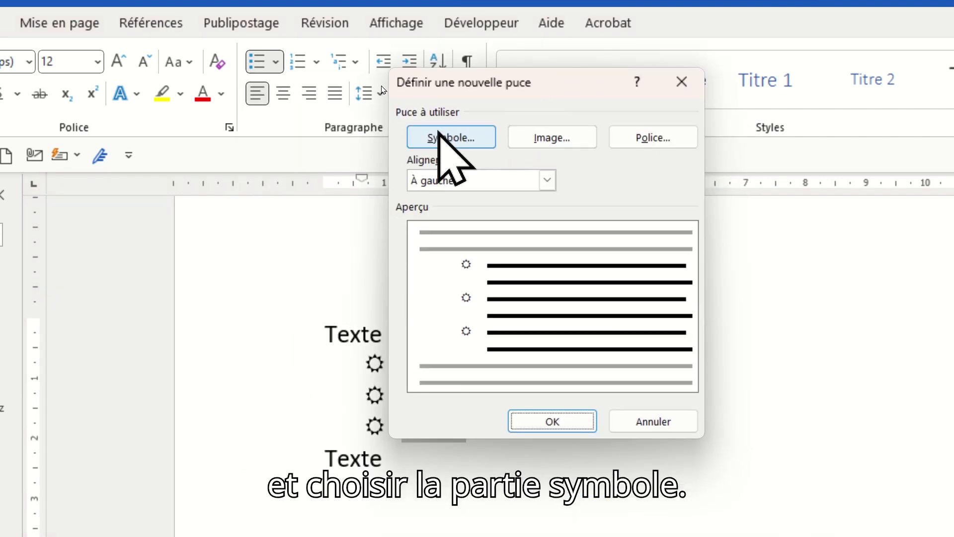
click(438, 136)
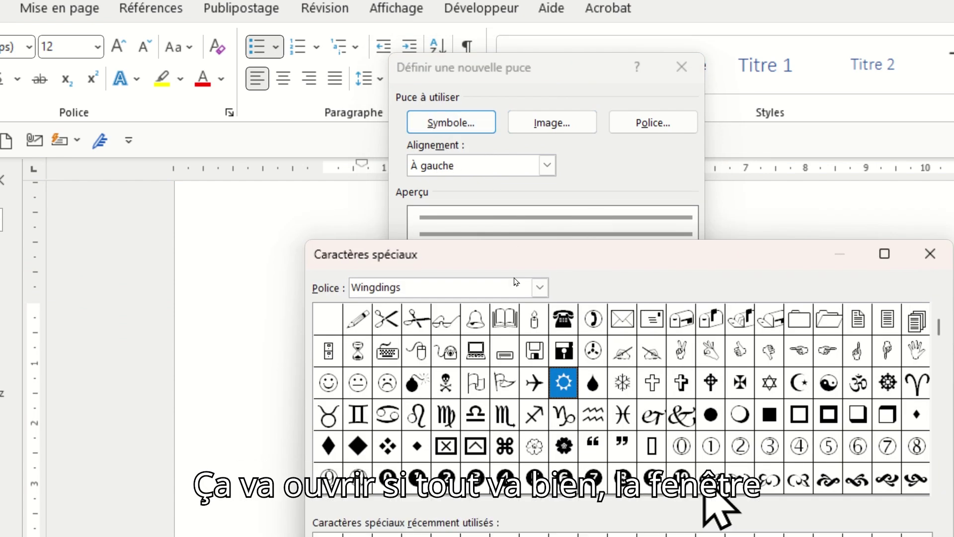
drag(535, 263, 452, 157)
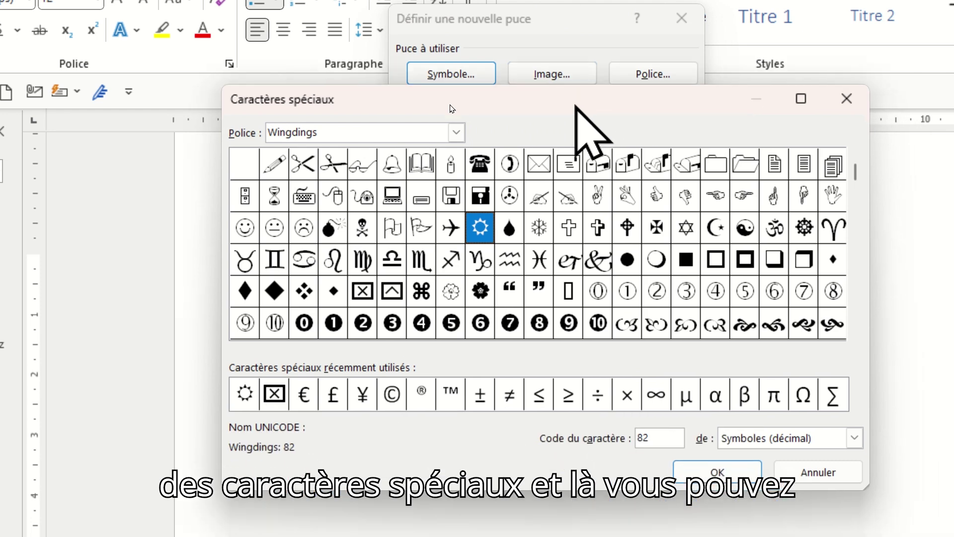
drag(450, 104, 451, 104)
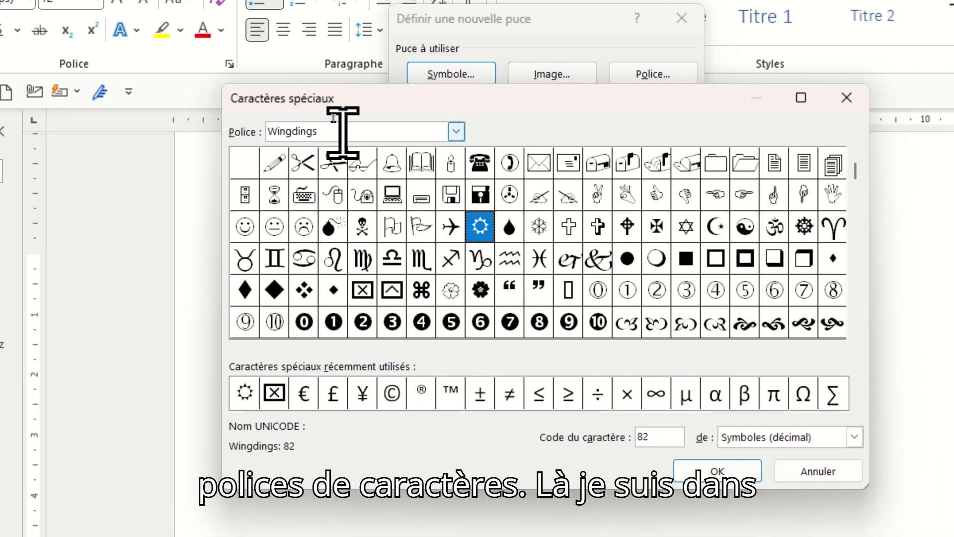
Browse the Webdings and Wingdings 3 character sets for possible bullet symbols.
click(457, 132)
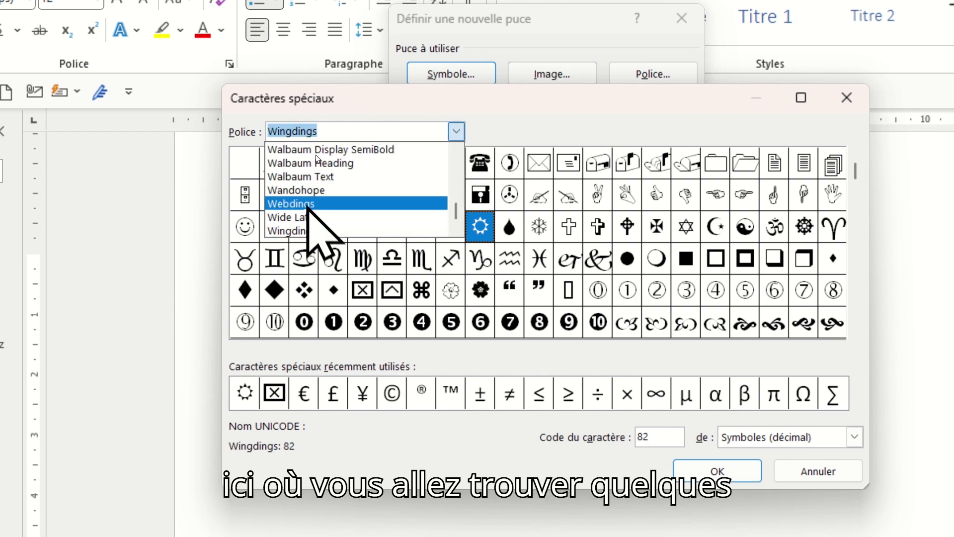
click(307, 204)
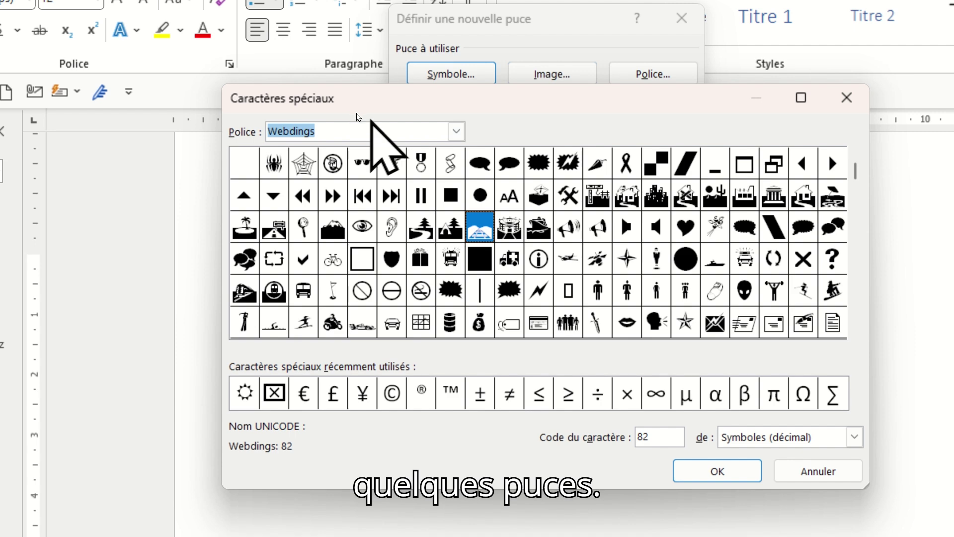
click(456, 132)
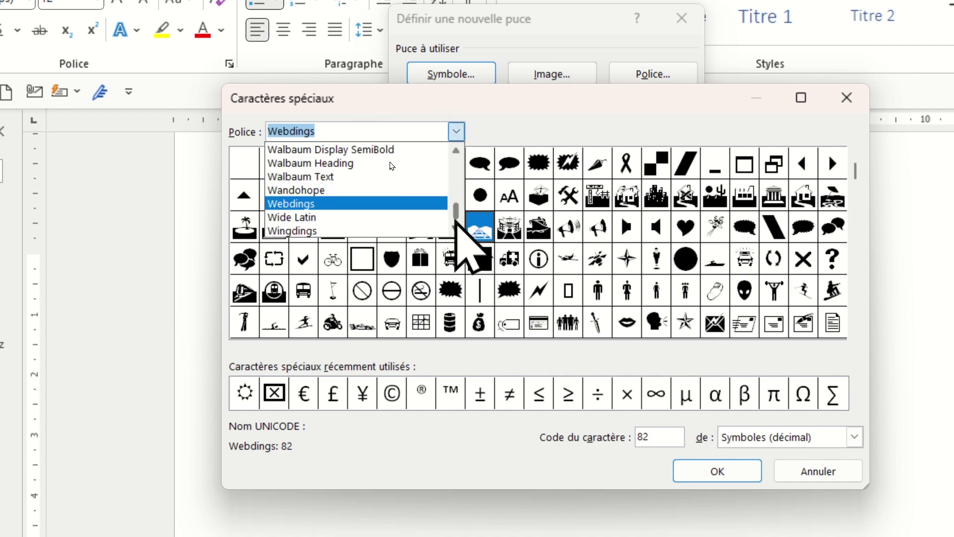
scroll(456, 213, down, 4)
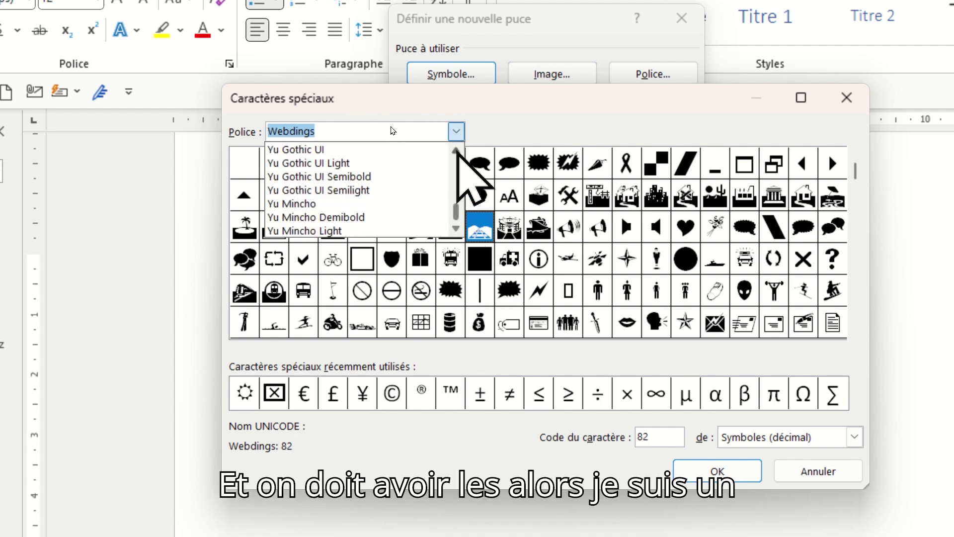
click(458, 150)
click(457, 150)
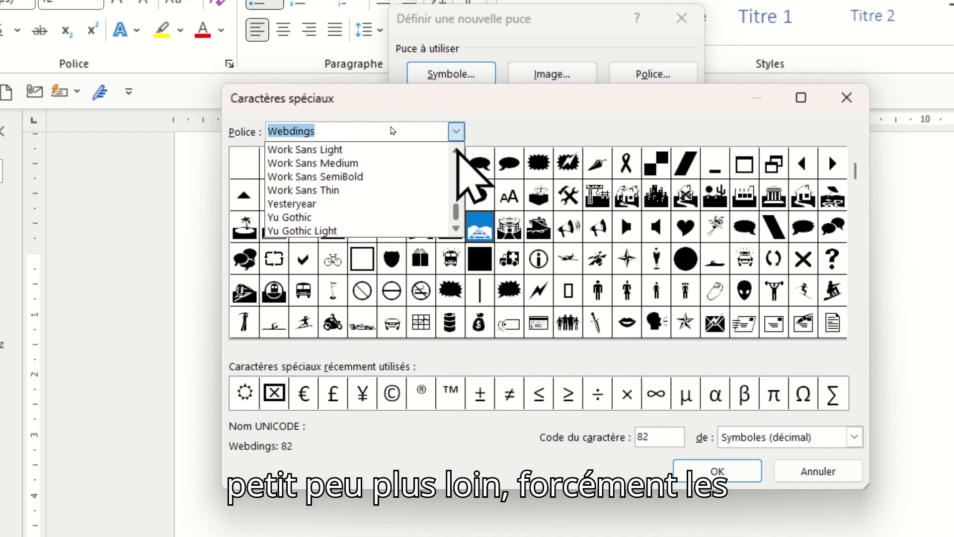
click(458, 150)
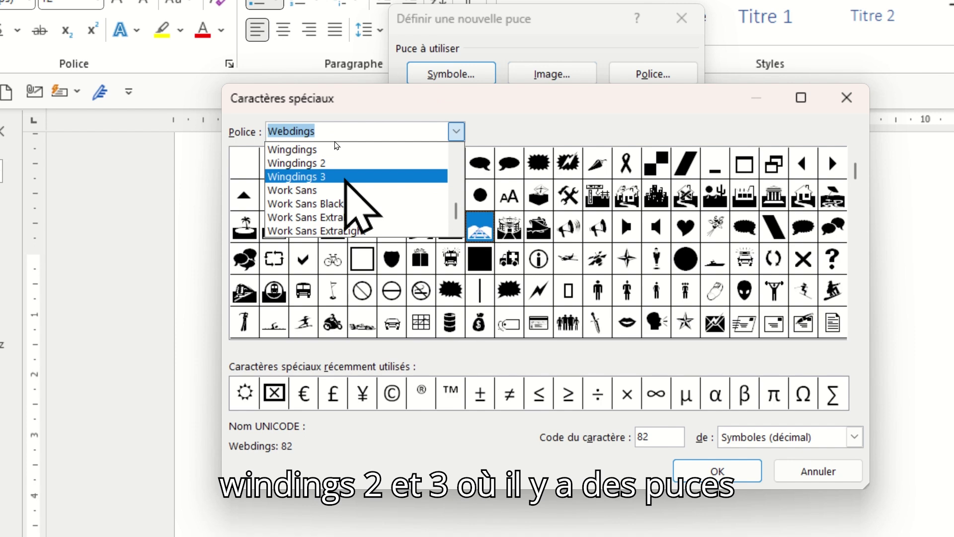
click(346, 178)
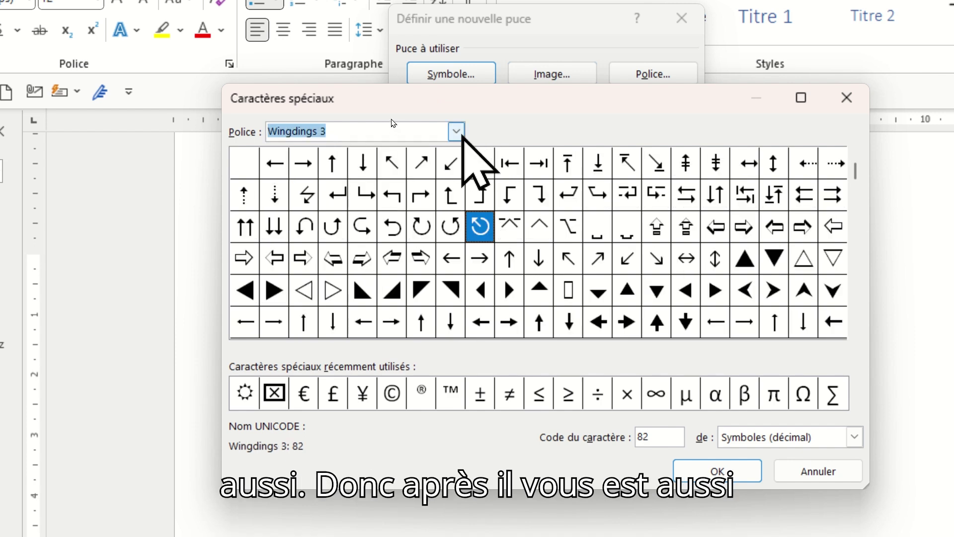
Choose the swirl ornament with character code 104 from Wingdings 2 as the new bullet symbol.
click(456, 132)
click(357, 164)
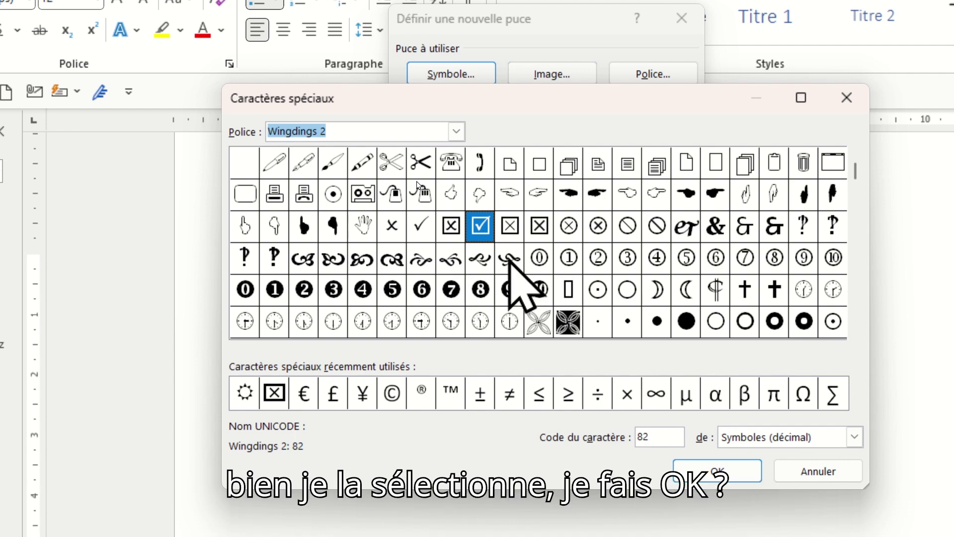
click(509, 259)
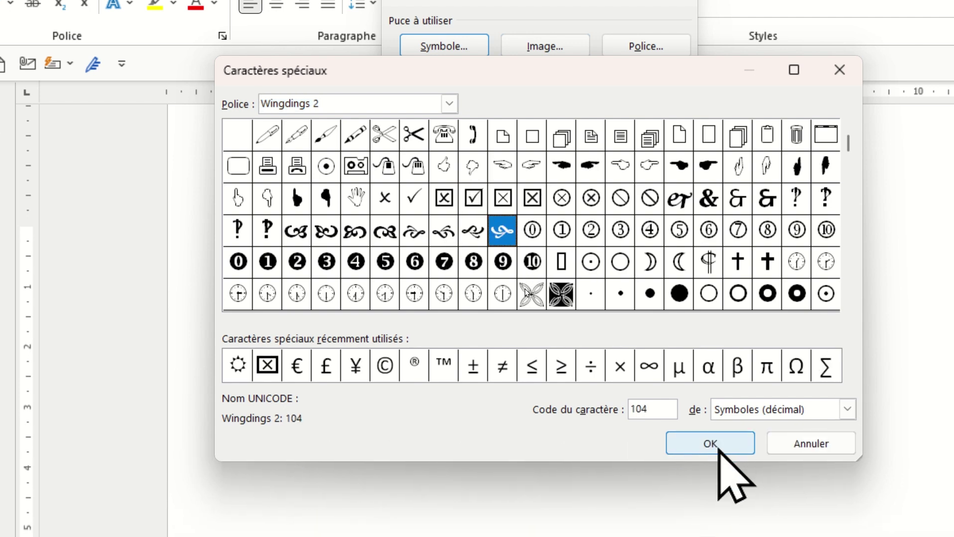
click(723, 473)
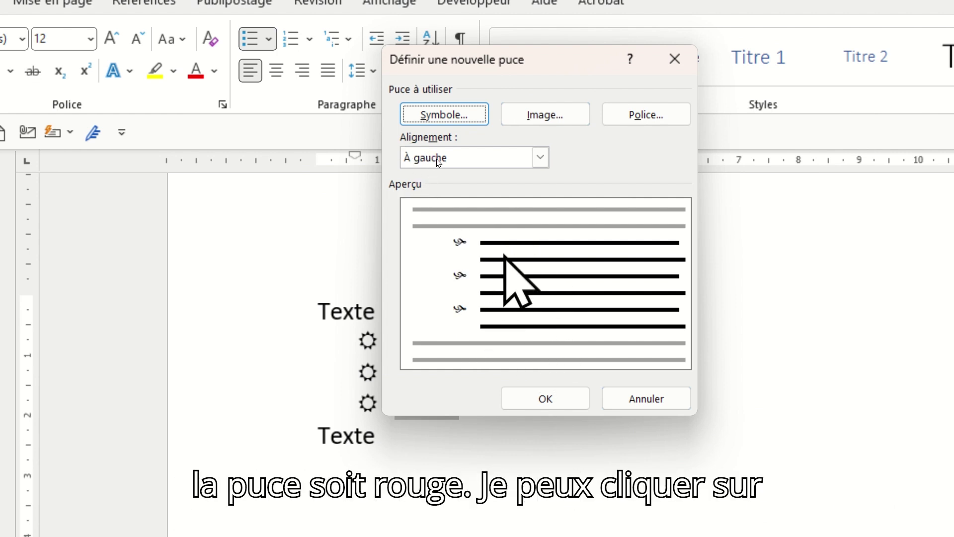
Set the new bullet's font colour to standard red and apply the bullet to the three list lines.
click(646, 119)
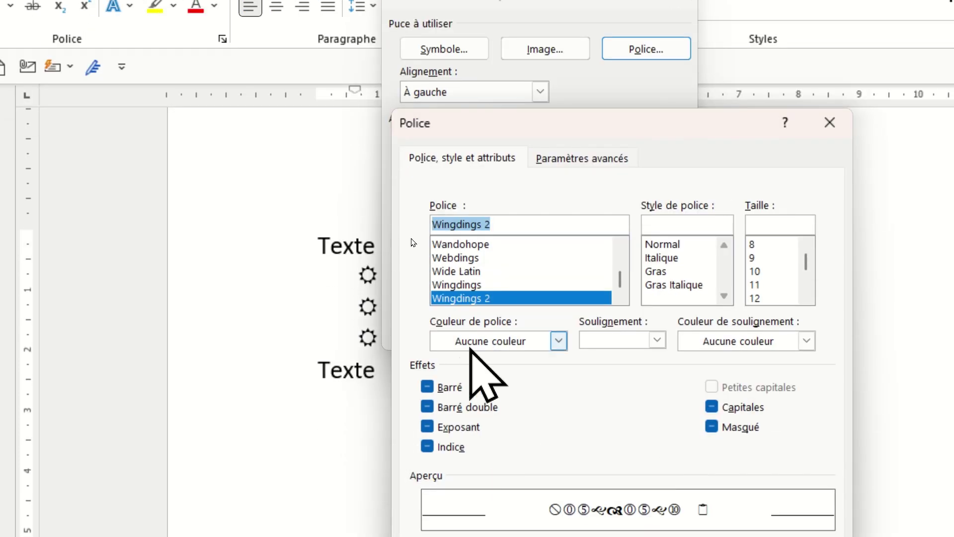
click(559, 407)
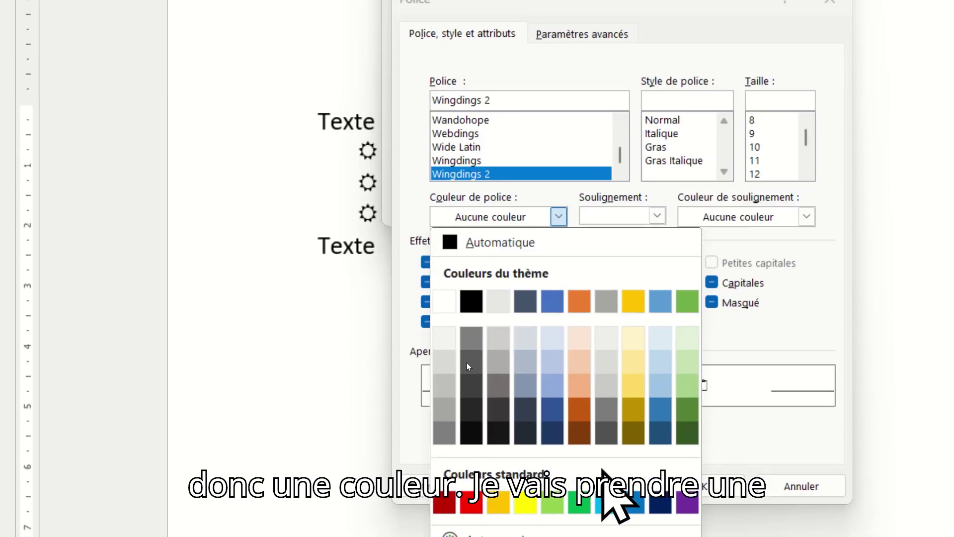
click(472, 464)
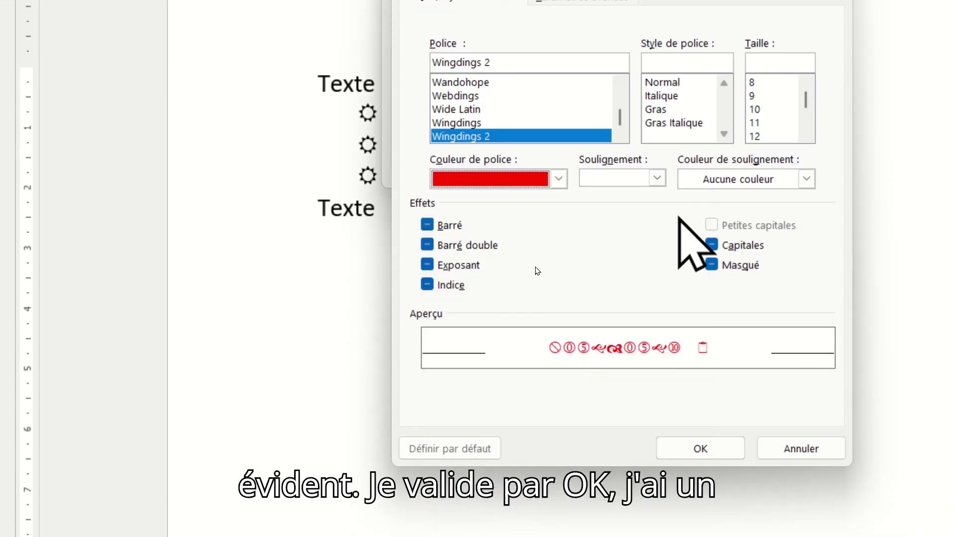
click(716, 450)
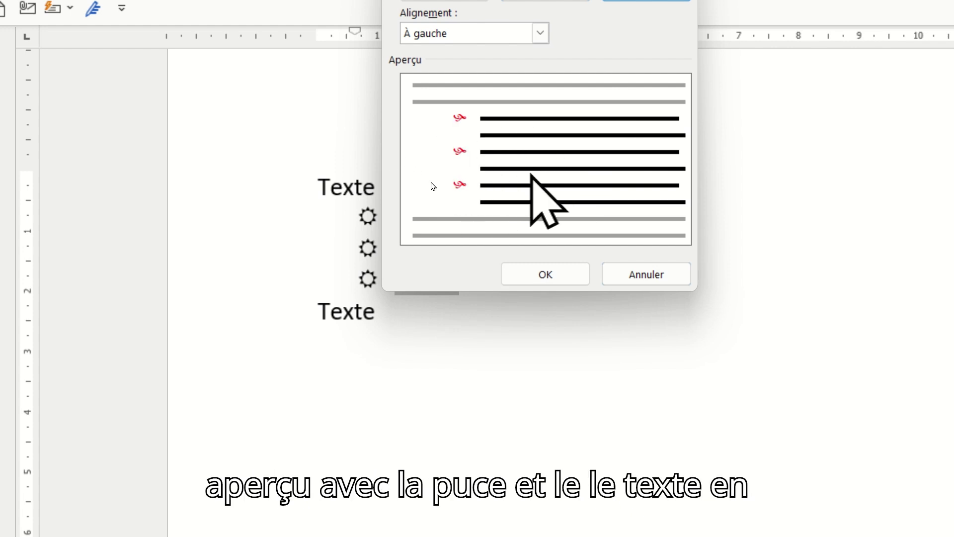
click(552, 274)
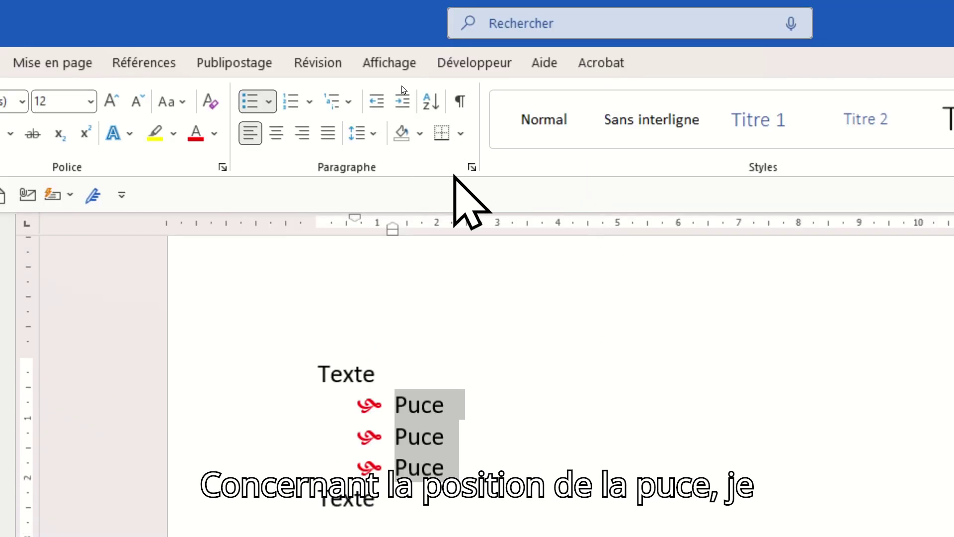
Set the bulleted paragraphs' left indent to 2.1 cm and their hanging indent to 0.5 cm.
click(472, 167)
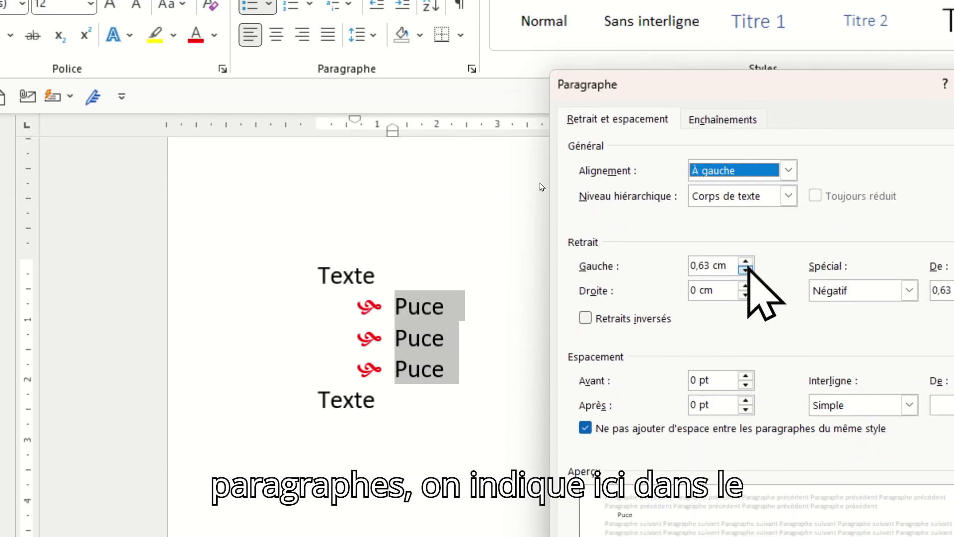
click(746, 261)
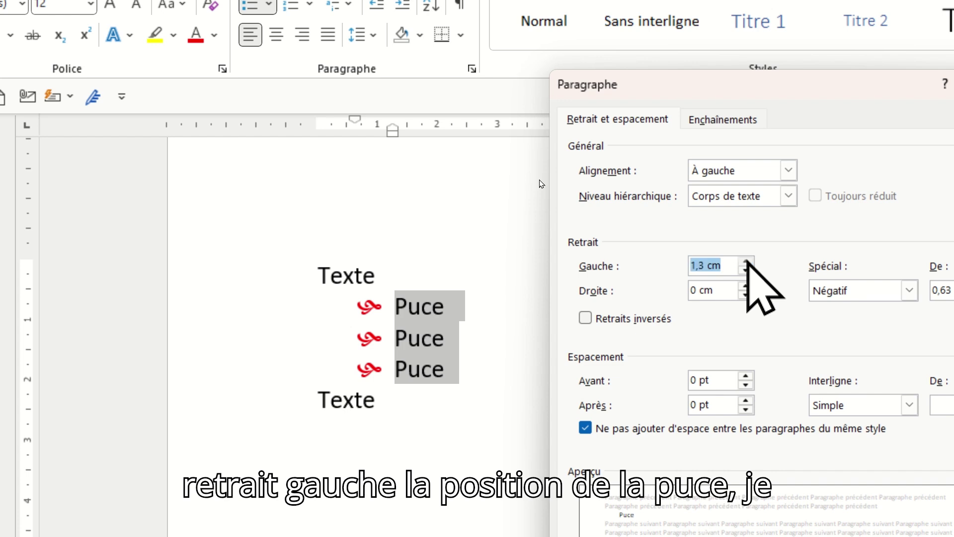
click(746, 262)
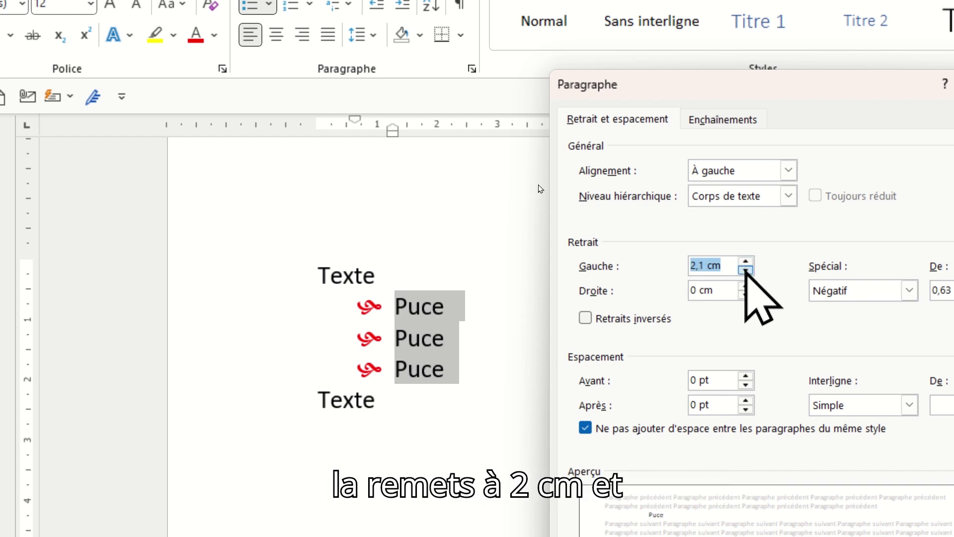
click(953, 294)
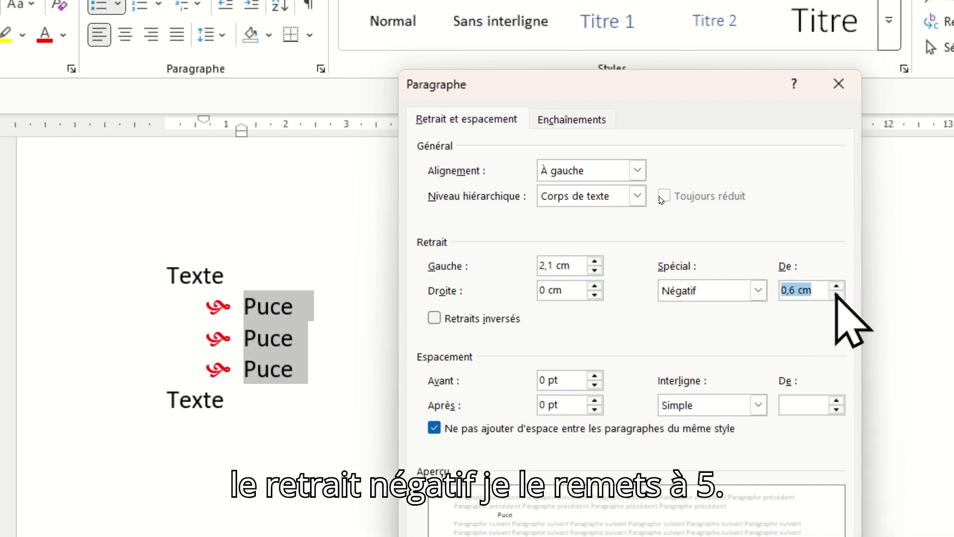
click(836, 287)
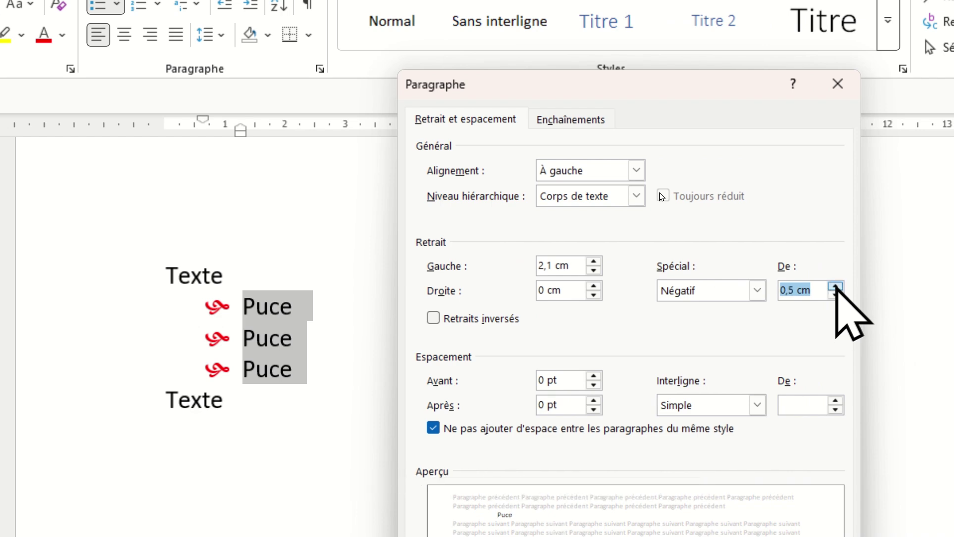
click(685, 470)
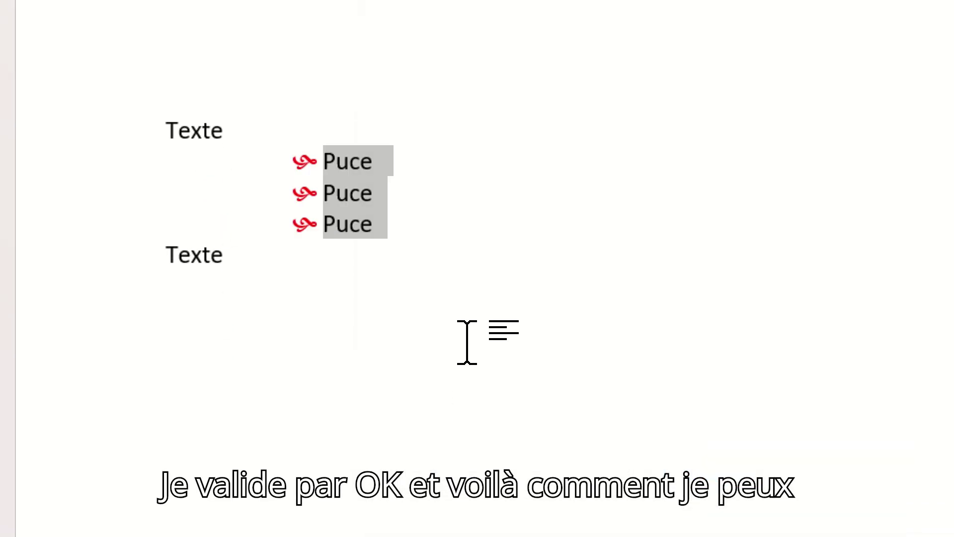